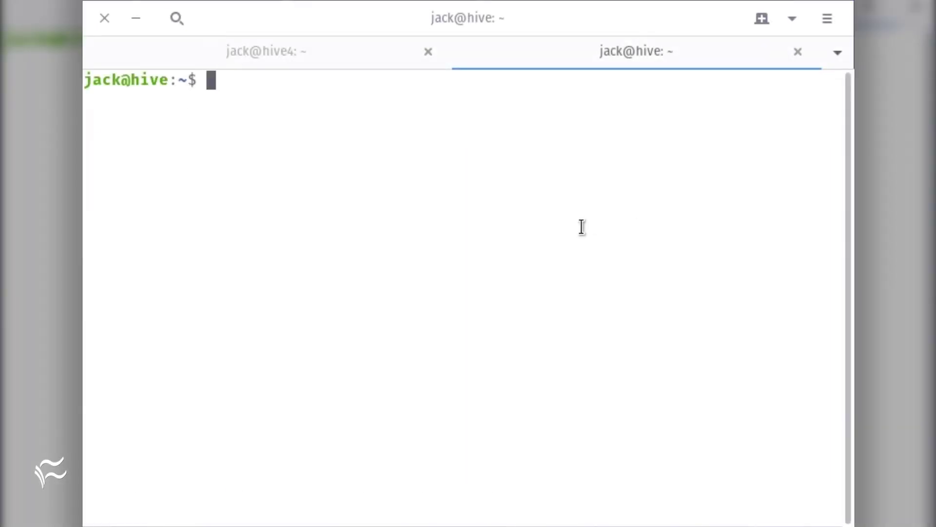
text(chmod u+)
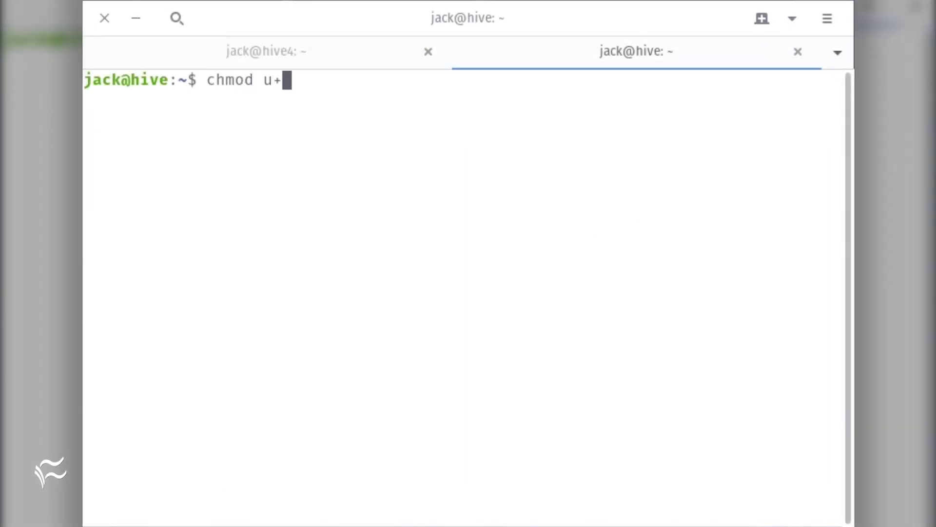
text(x test)
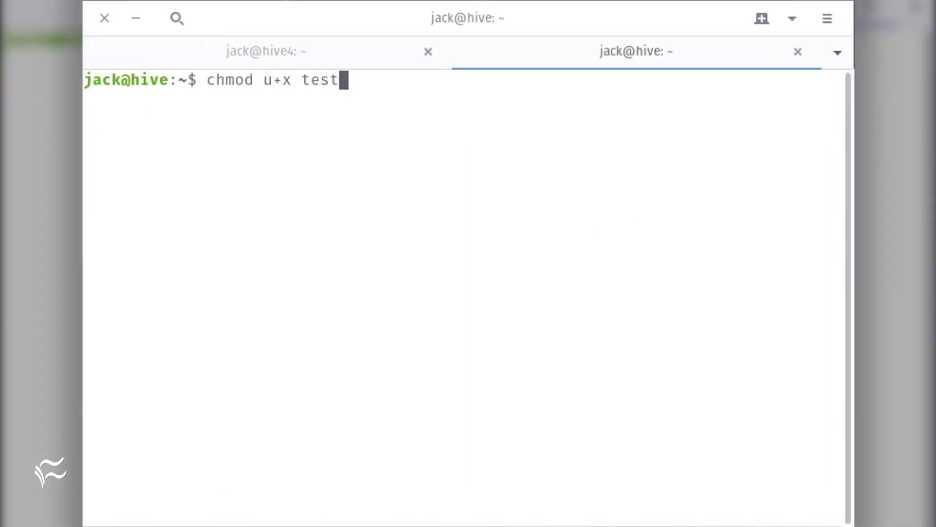
text(./test | tee test.log)
- Run chmod u+x test to make the Hello World test script executable
key(Return)
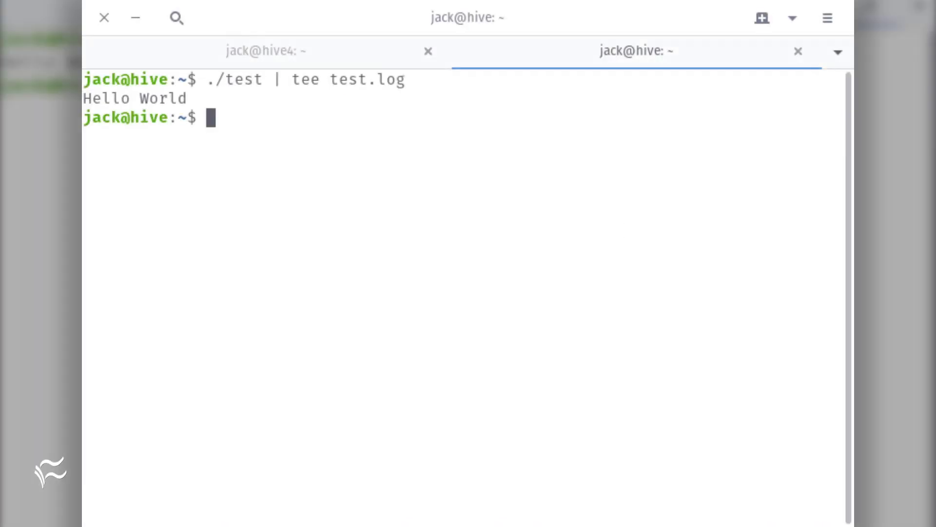